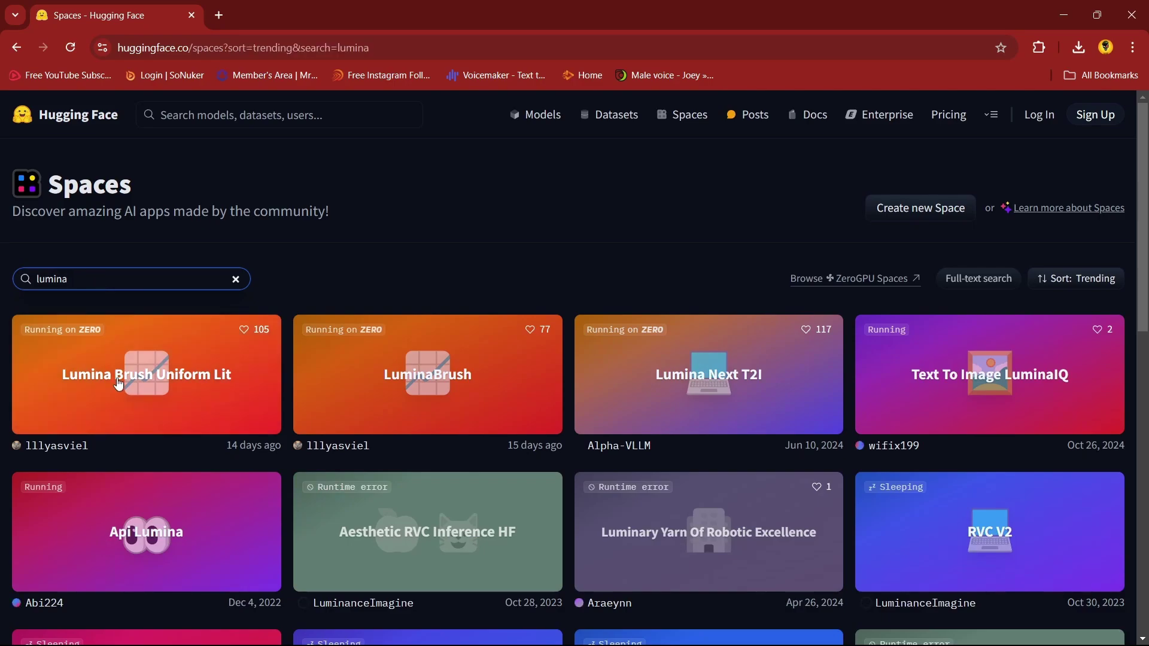
Step: Open the Lumina Brush Uniform Lit space from the lumina search results and look over its input form
left_click(153, 382)
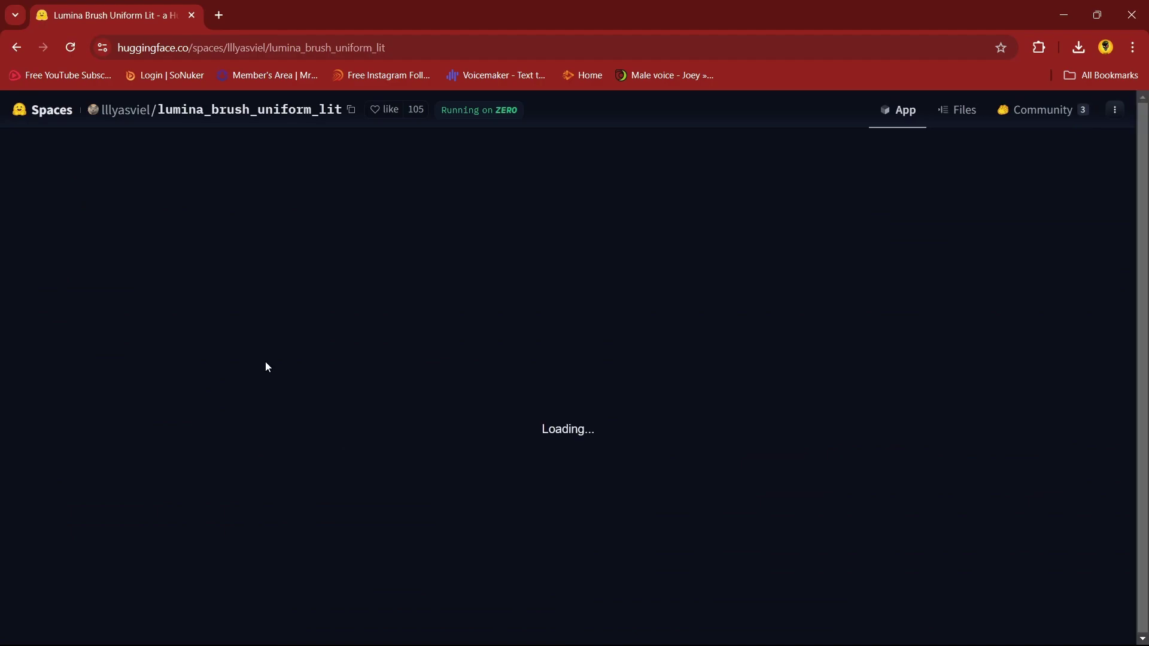
scroll(264, 365, "down", 3)
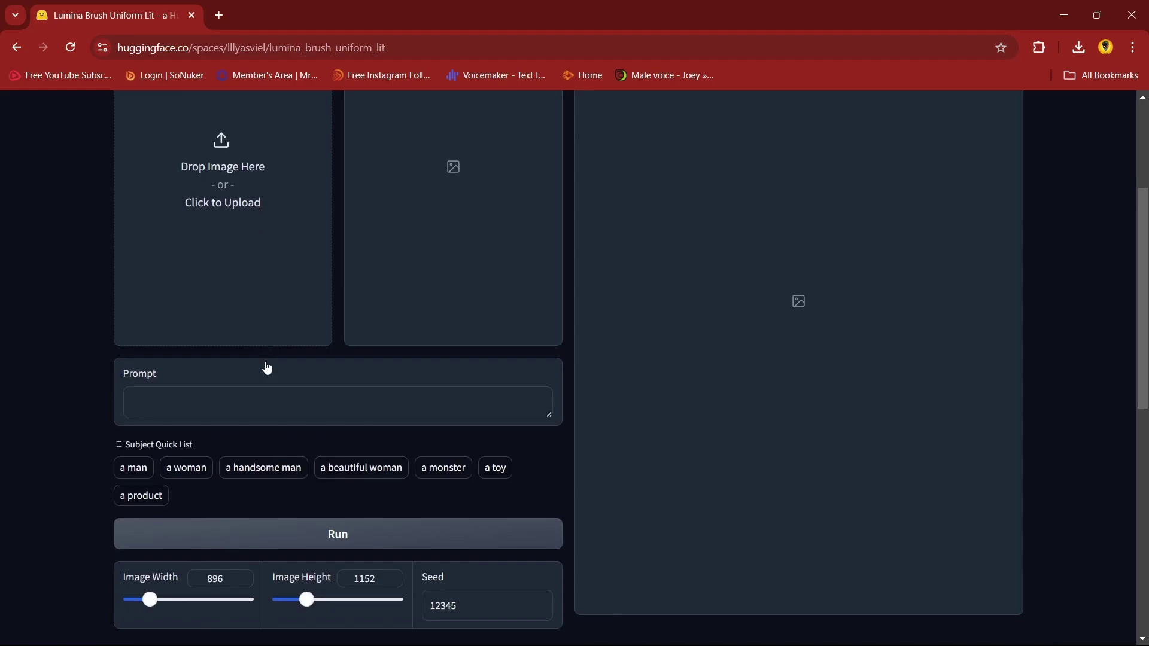
scroll(264, 367, "up", 3)
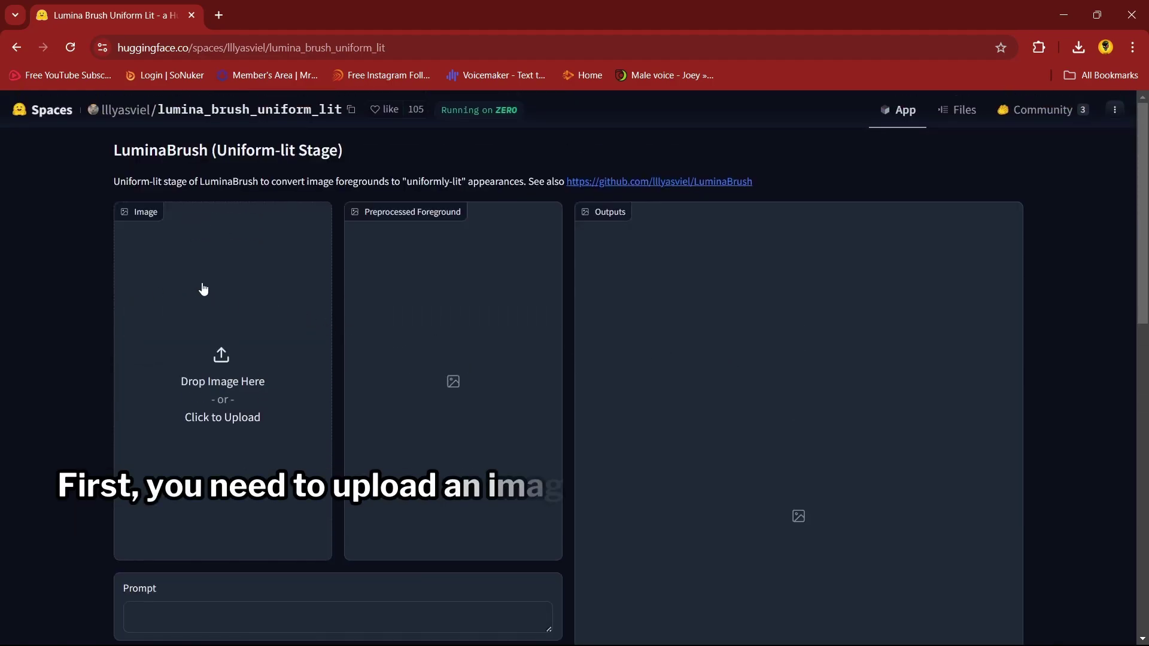
Step: Upload the Model Image file from the Downloads folder as the input image
scroll(203, 288, "down", 1)
scroll(204, 289, "up", 1)
left_click(240, 298)
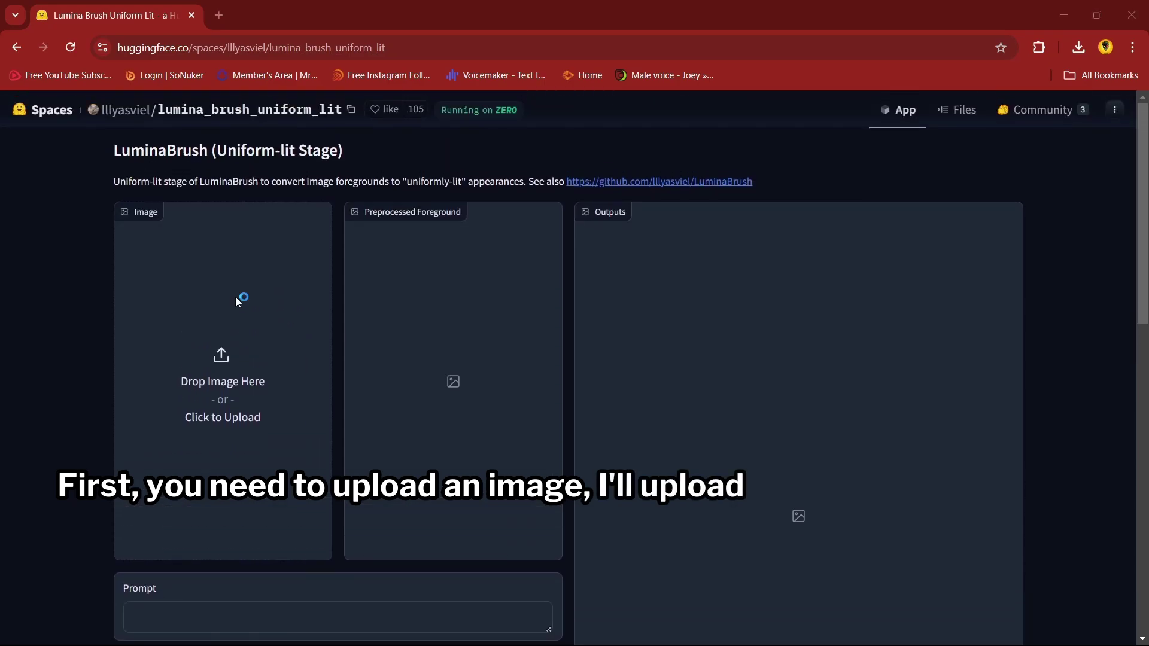
left_click(234, 150)
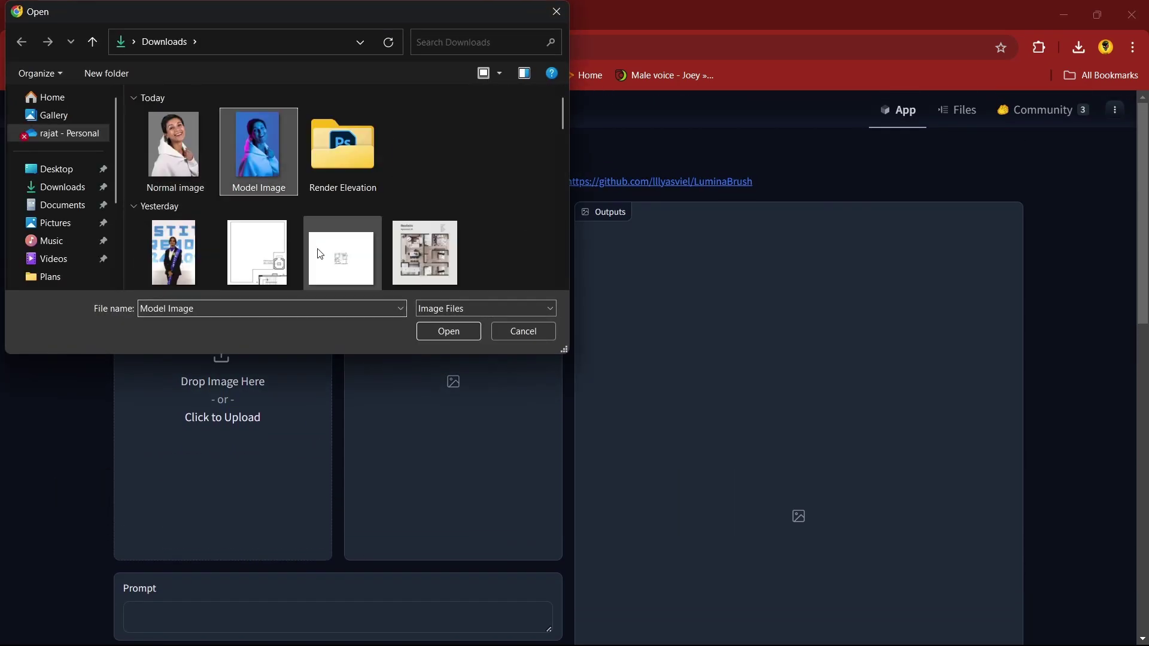
left_click(443, 332)
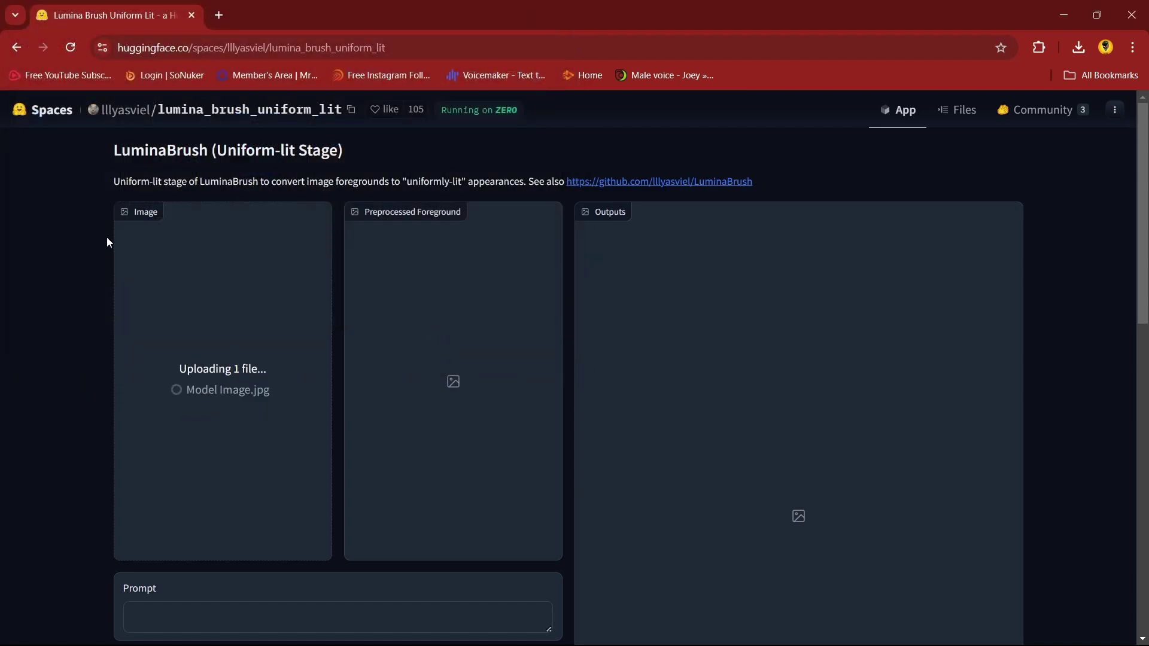
scroll(107, 237, "down", 1)
scroll(107, 237, "up", 1)
scroll(106, 237, "down", 1)
scroll(105, 237, "up", 1)
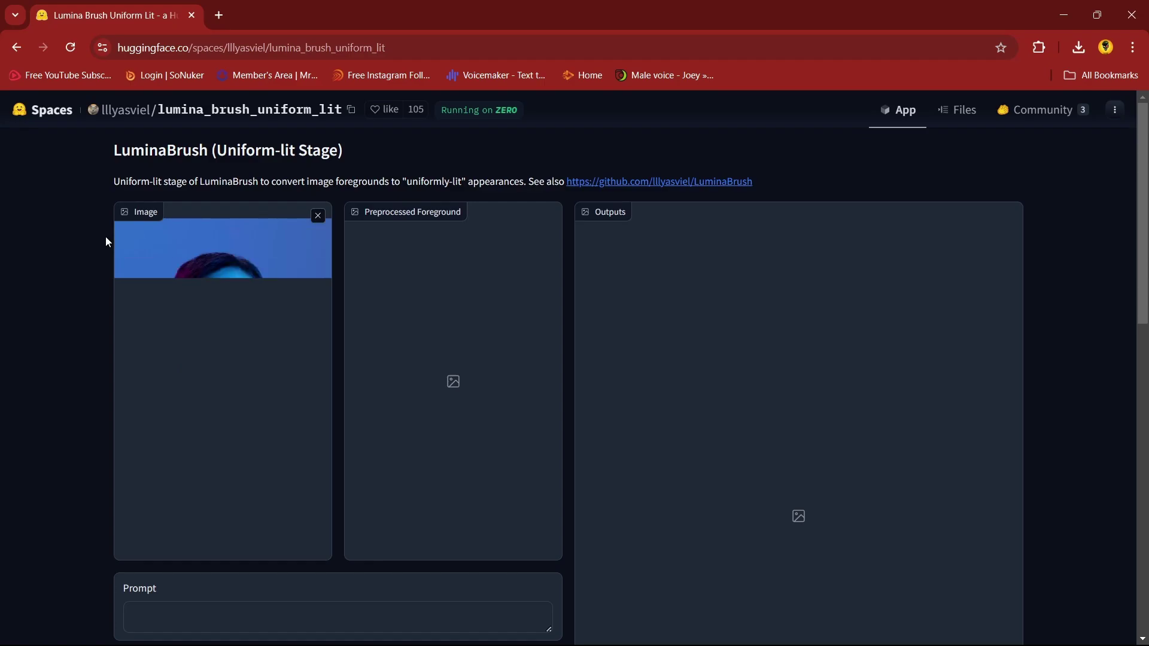
scroll(107, 238, "down", 2)
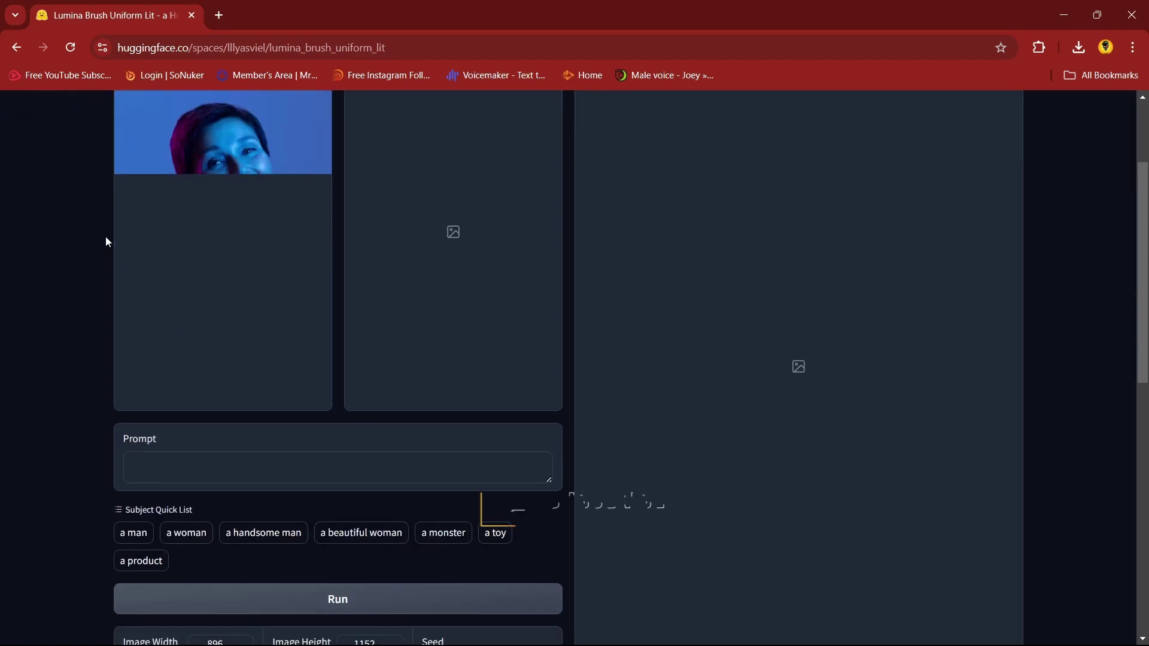
scroll(107, 239, "up", 2)
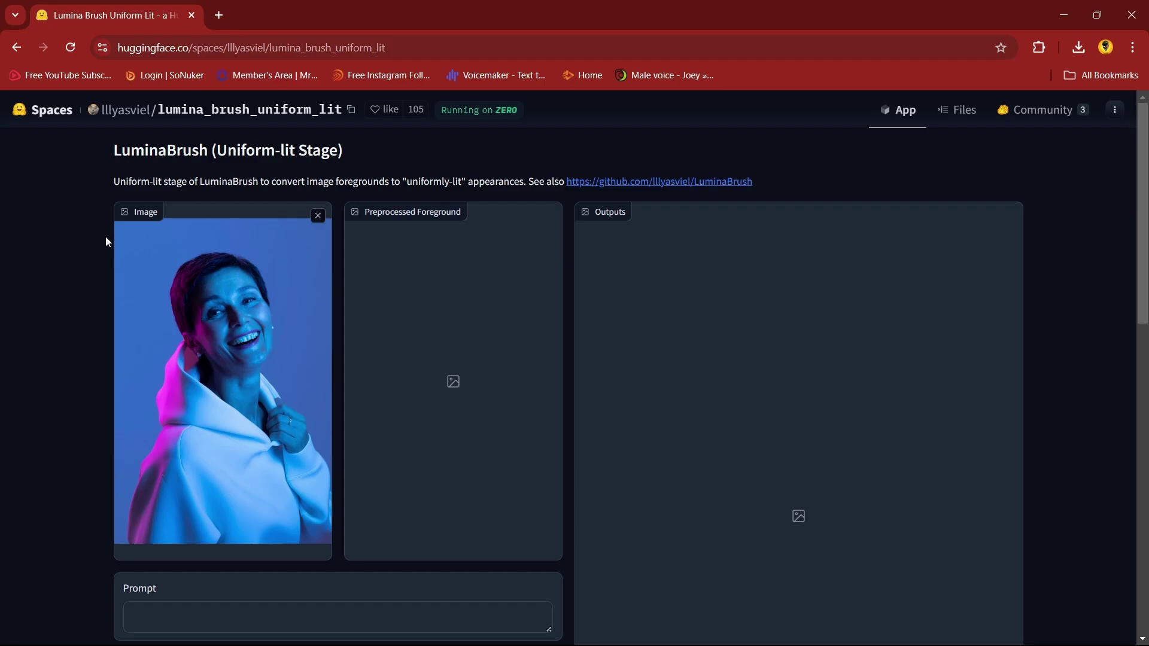
Step: Fill the prompt with the quick-list subject "a beautiful woman"
scroll(105, 242, "down", 3)
scroll(194, 373, "up", 2)
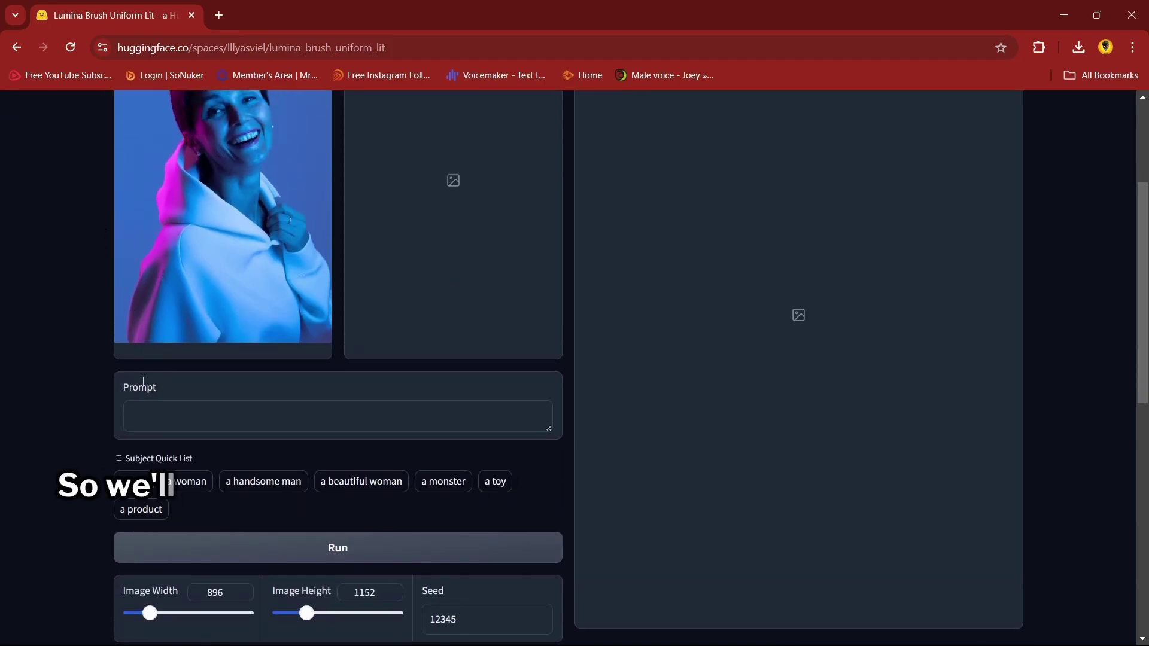
scroll(254, 439, "down", 1)
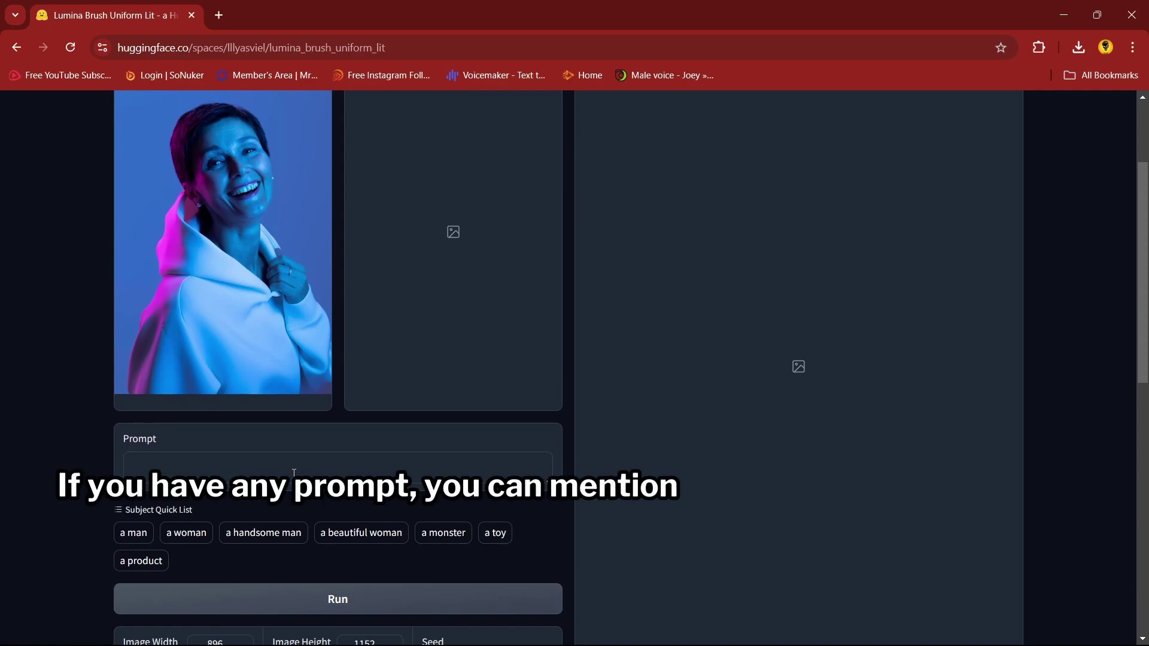
scroll(225, 490, "down", 1)
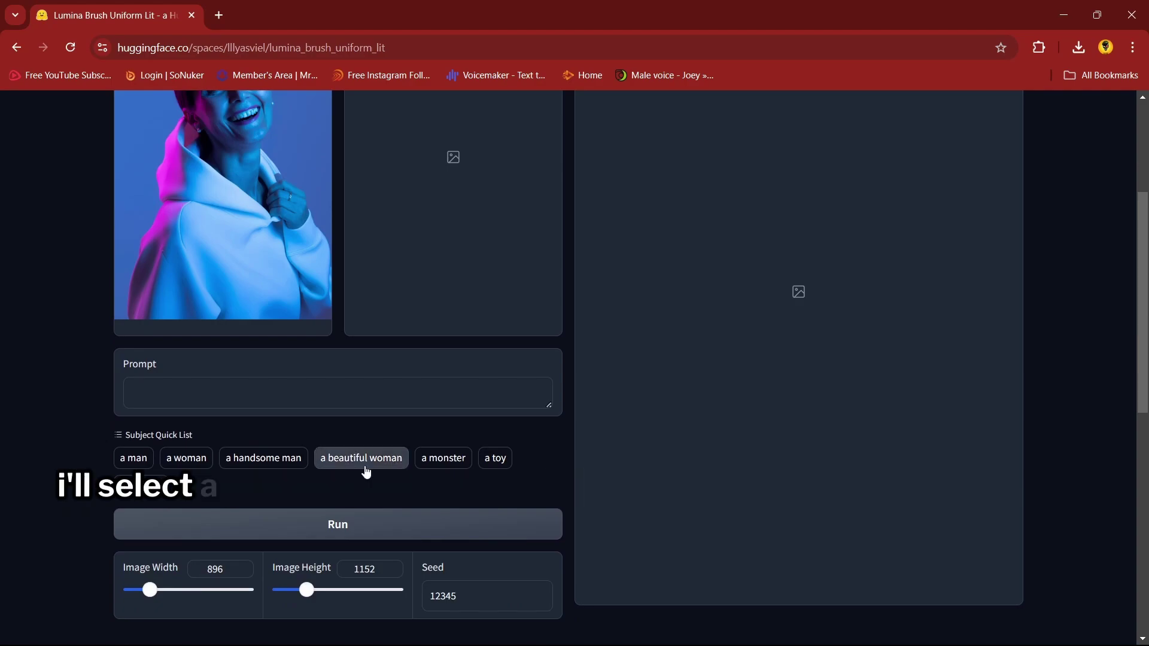
left_click(335, 461)
Step: Check the image width and height settings and run the uniform-lit conversion on the uploaded photo
scroll(122, 366, "down", 2)
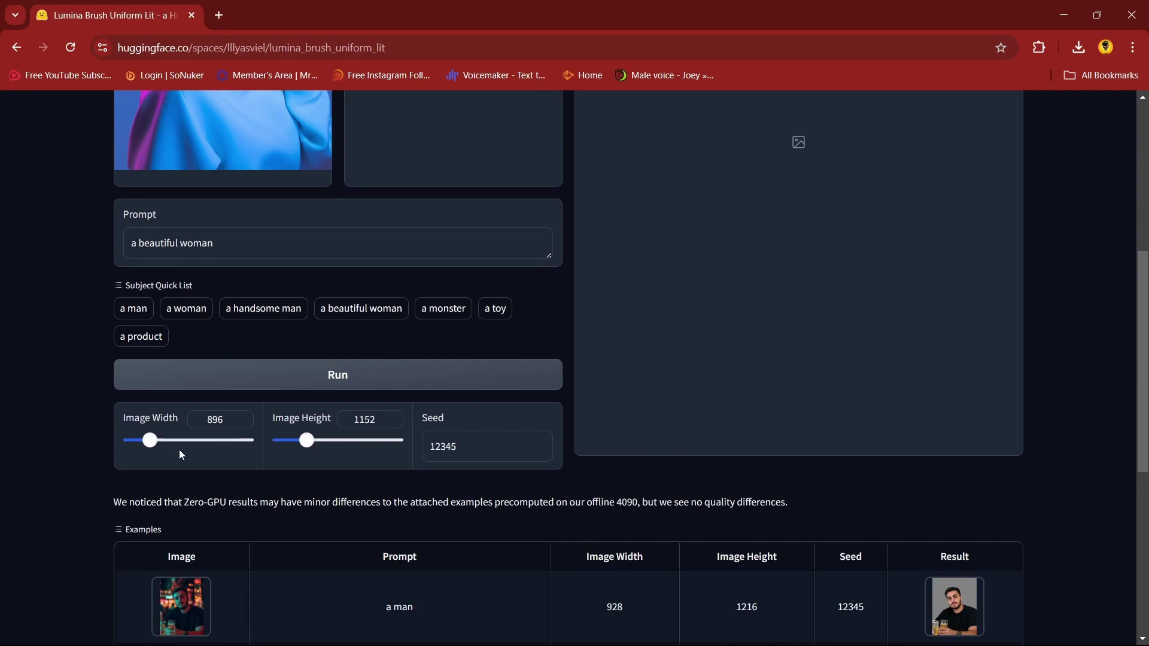
double_click(226, 419)
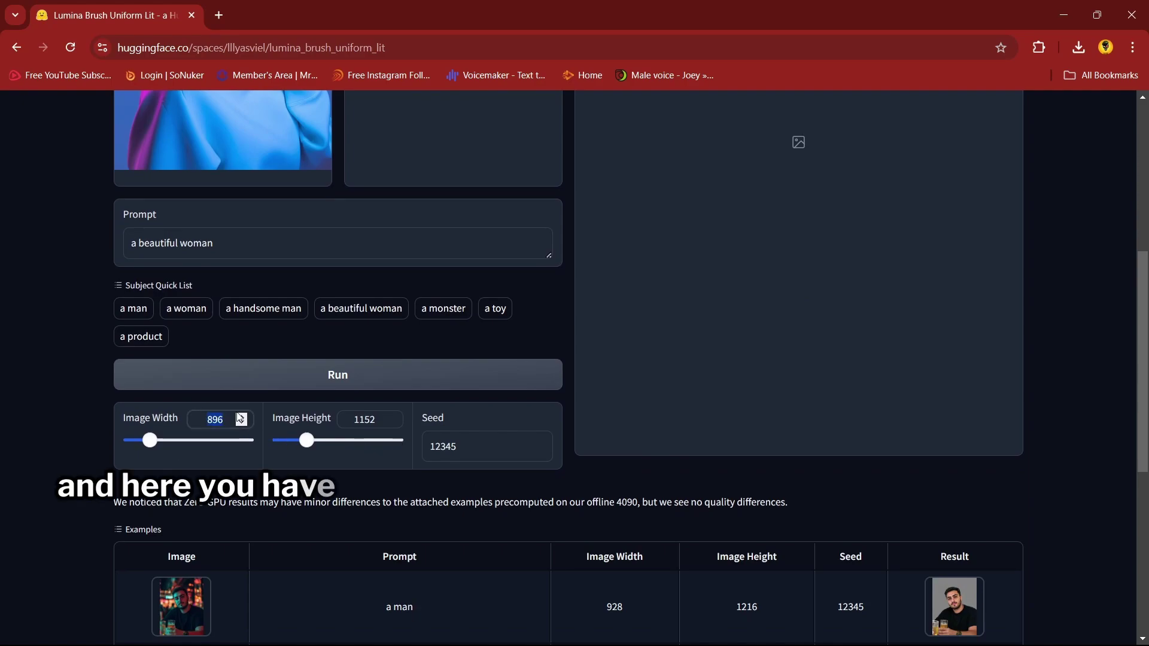
double_click(365, 420)
scroll(78, 418, "up", 3)
scroll(77, 418, "down", 3)
scroll(84, 390, "up", 3)
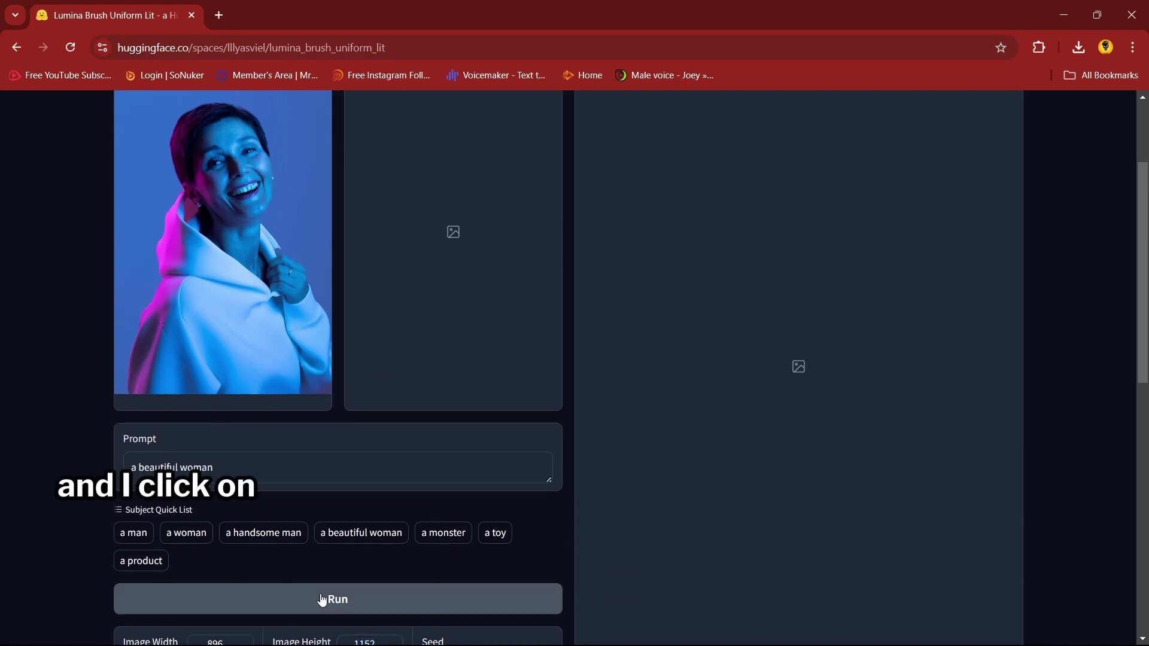
left_click(322, 600)
scroll(74, 400, "up", 1)
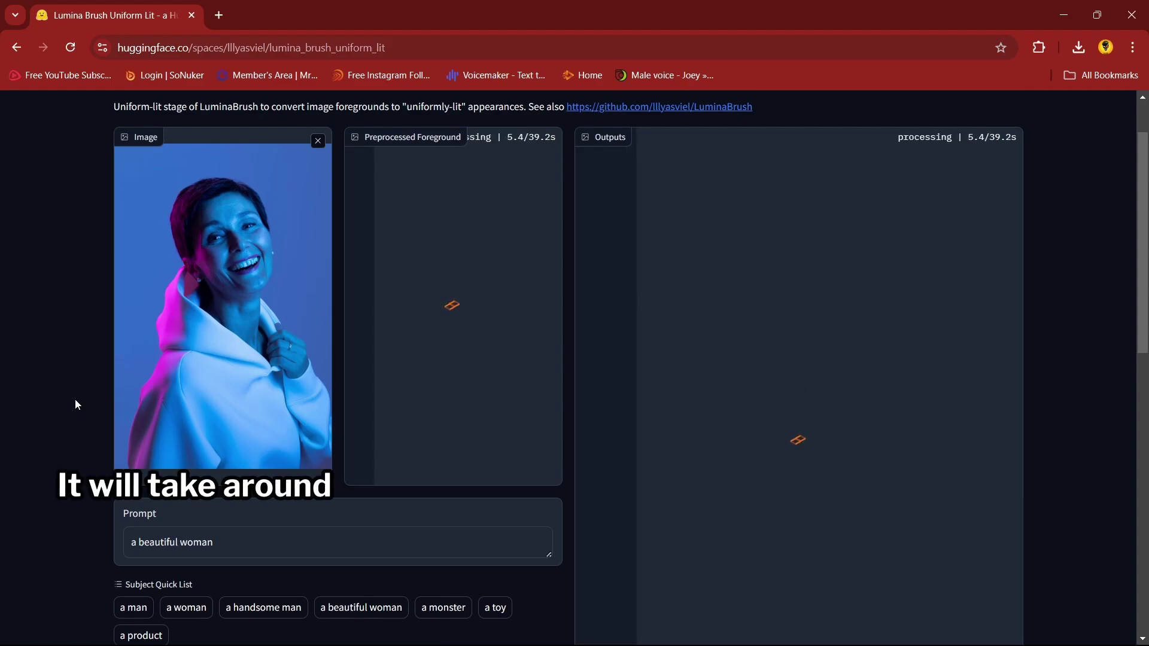
scroll(70, 419, "up", 2)
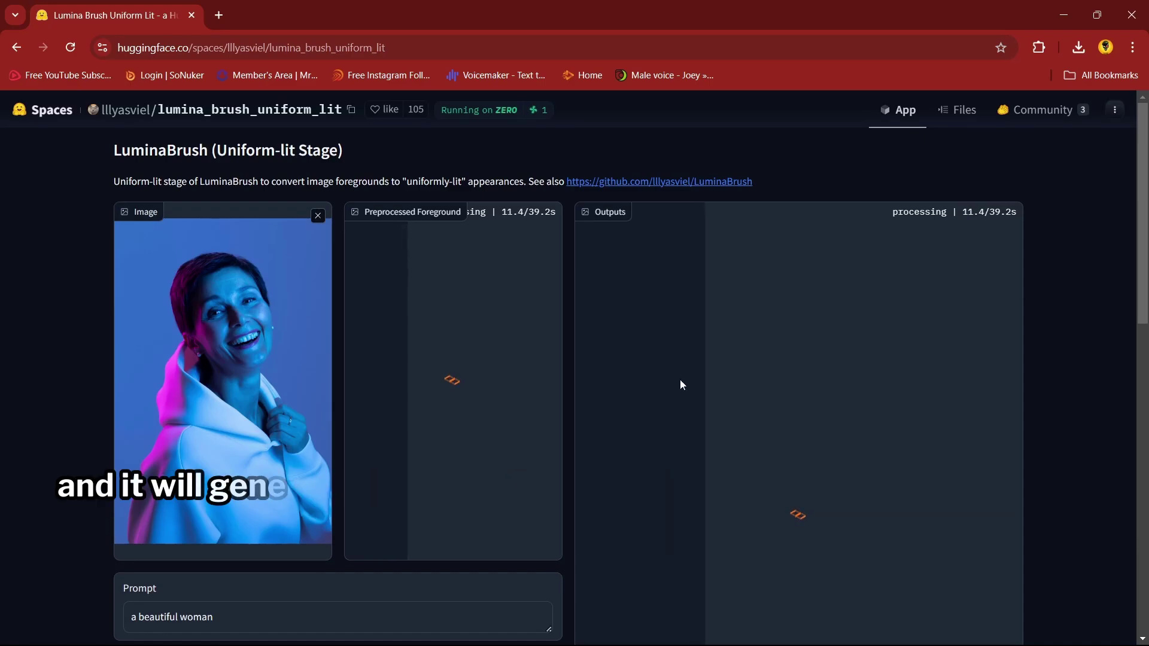
scroll(682, 382, "down", 3)
scroll(680, 380, "up", 3)
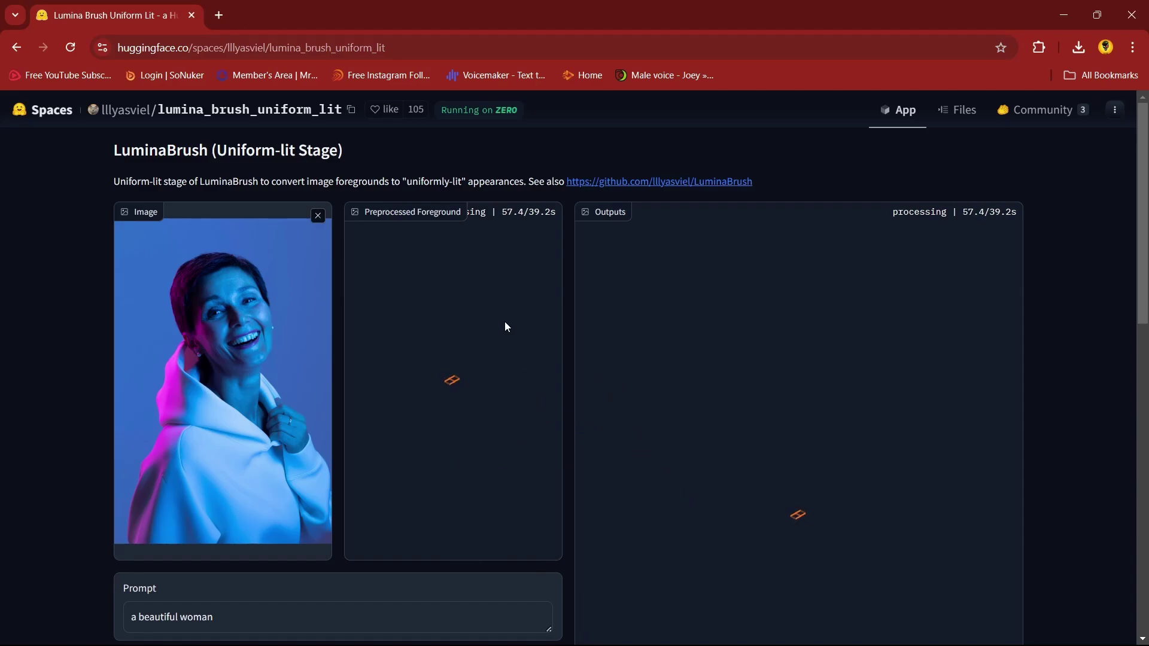
scroll(504, 326, "down", 7)
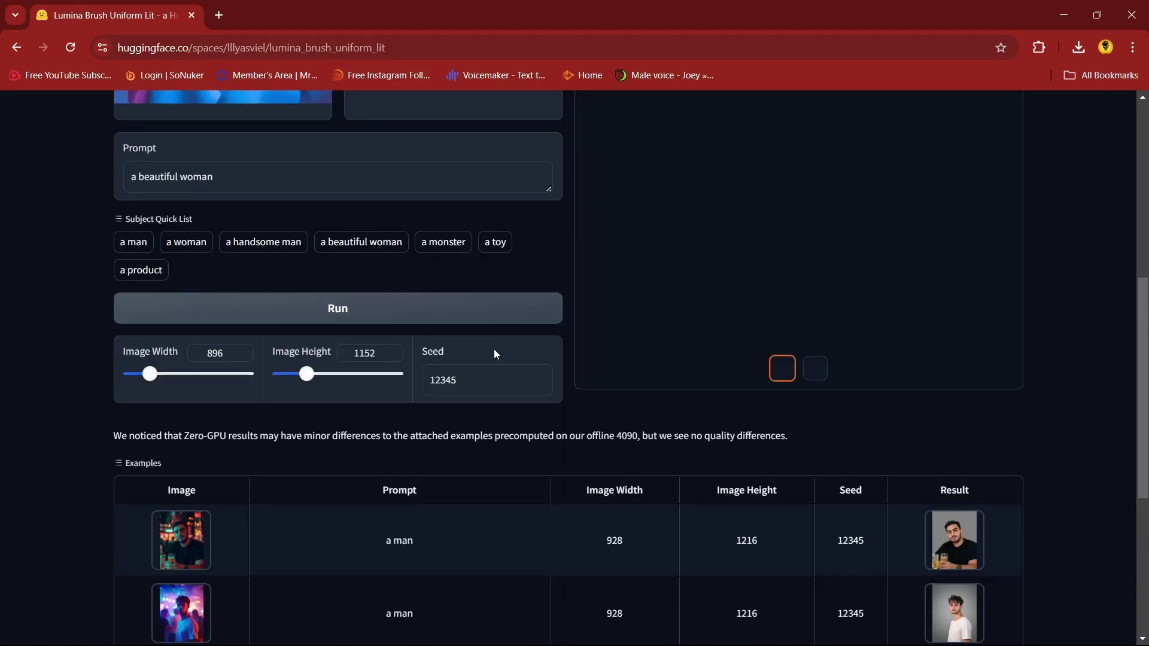
scroll(499, 350, "up", 7)
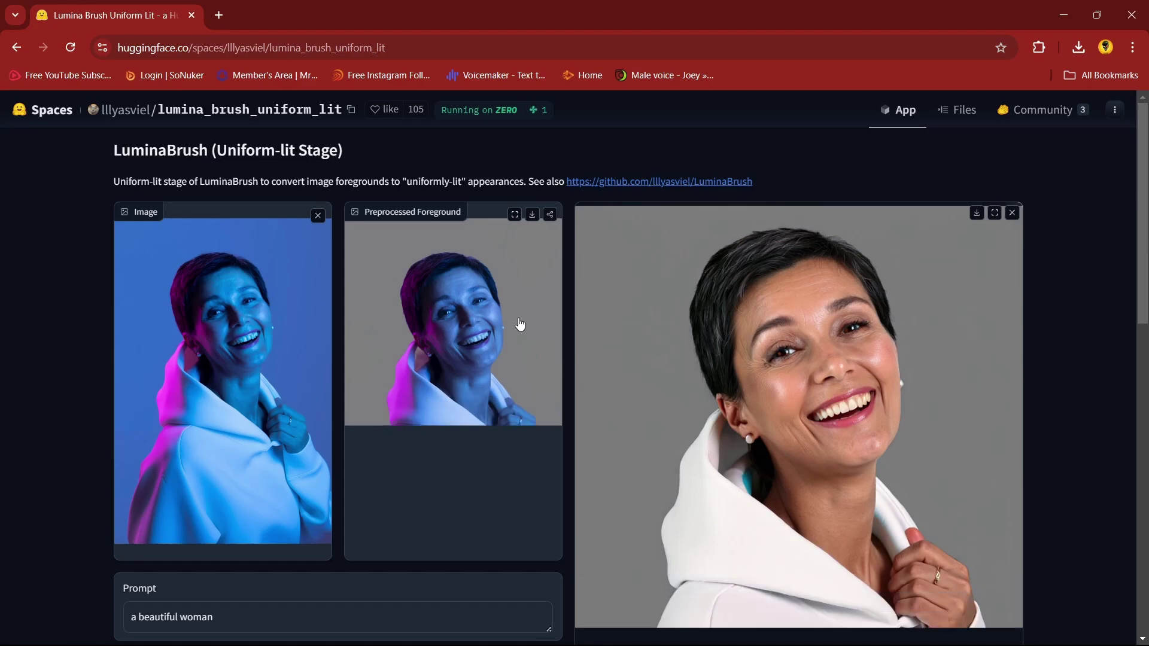
Step: Examine the generated uniform-lit portrait and compare it with the original photo and the preprocessed foreground
scroll(520, 324, "down", 1)
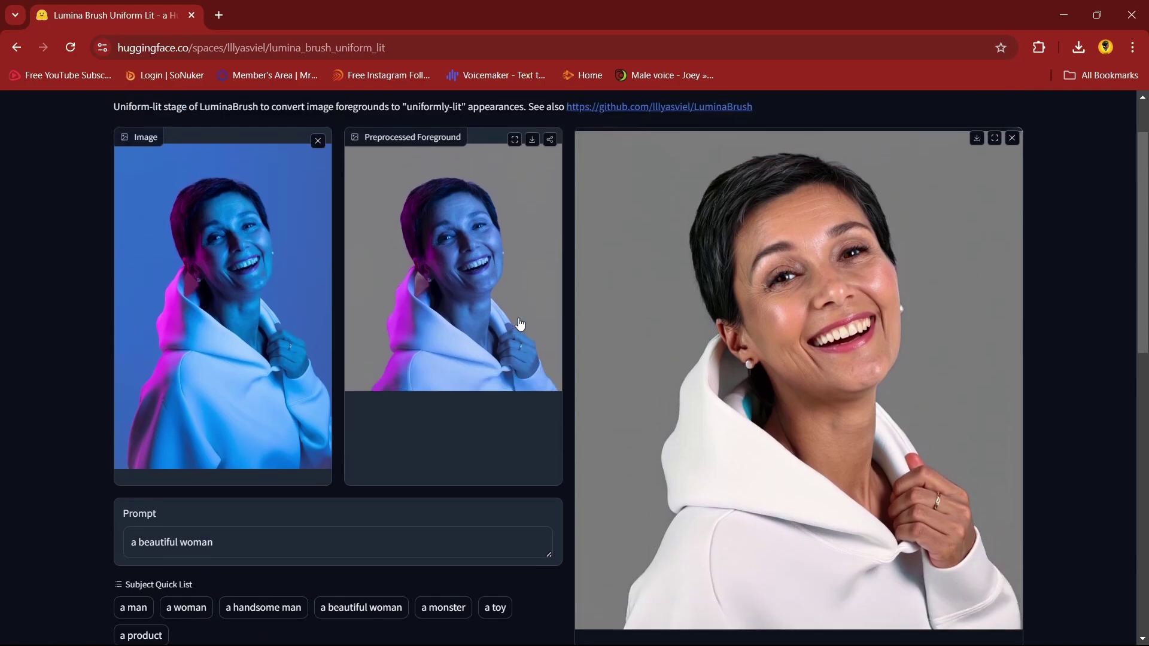
scroll(520, 323, "down", 2)
scroll(520, 324, "up", 2)
scroll(520, 324, "down", 3)
scroll(520, 323, "up", 3)
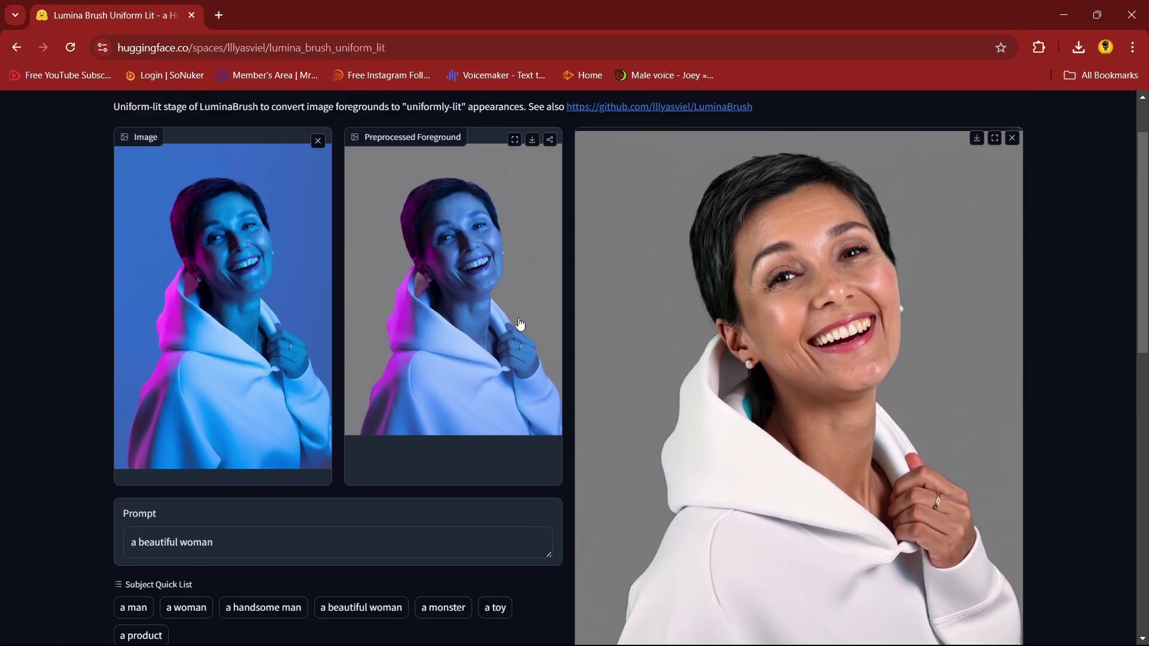
scroll(520, 324, "down", 1)
scroll(520, 323, "up", 1)
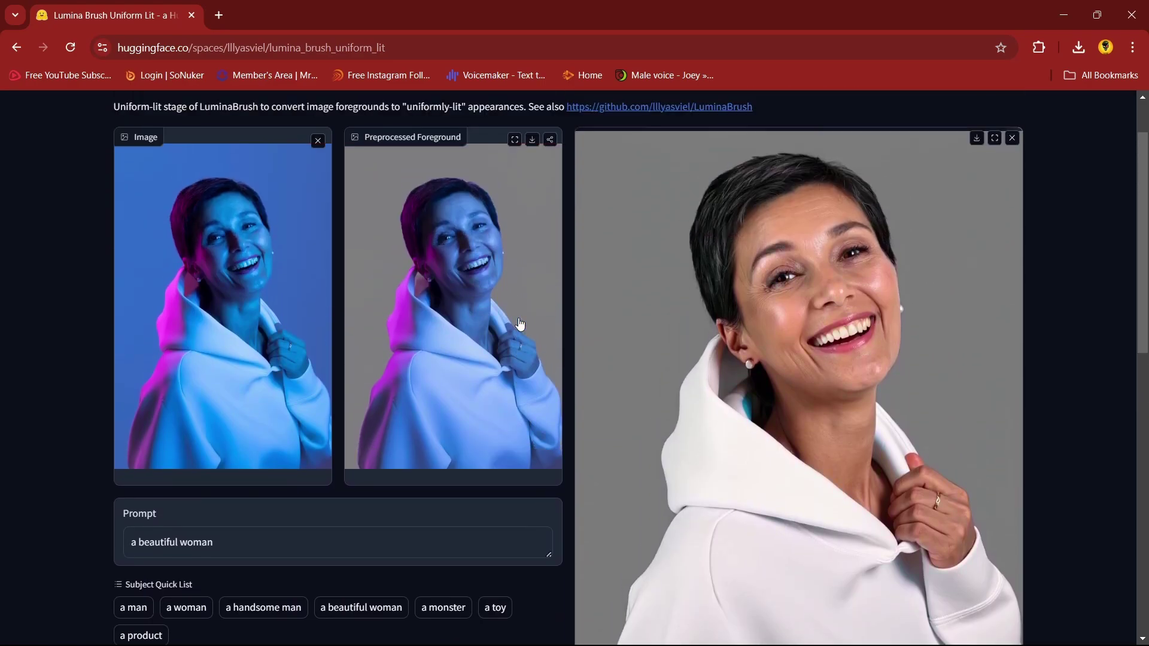
scroll(520, 324, "down", 3)
scroll(520, 324, "up", 4)
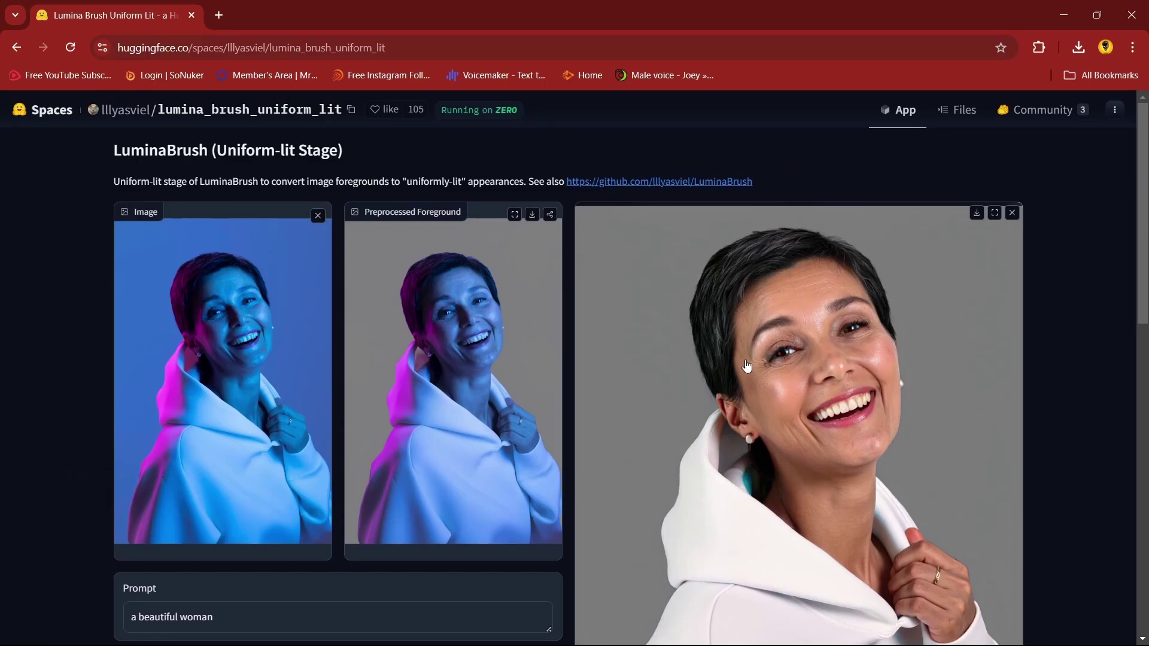
scroll(963, 413, "down", 1)
scroll(962, 413, "down", 1)
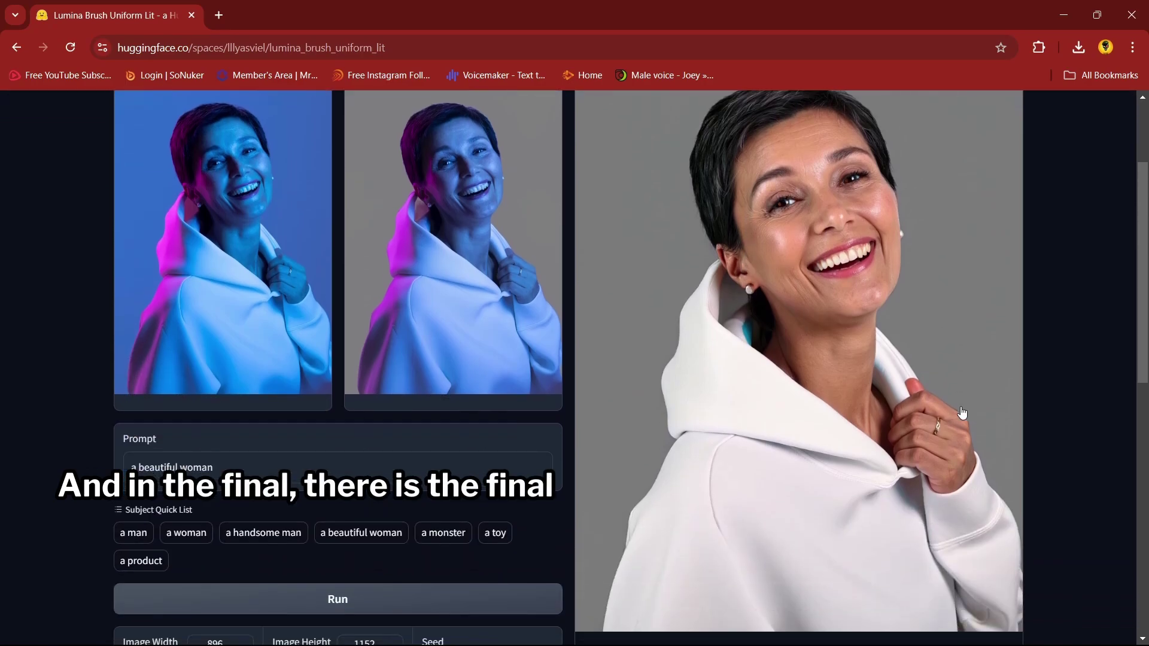
scroll(958, 414, "up", 2)
scroll(838, 299, "down", 2)
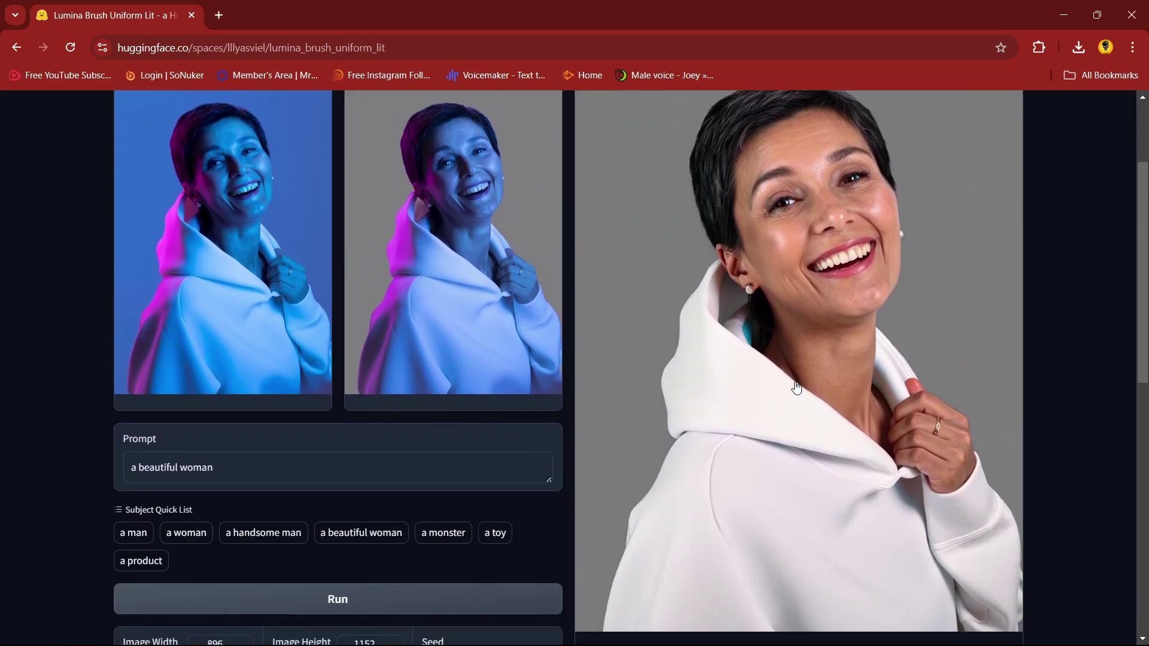
scroll(886, 252, "up", 1)
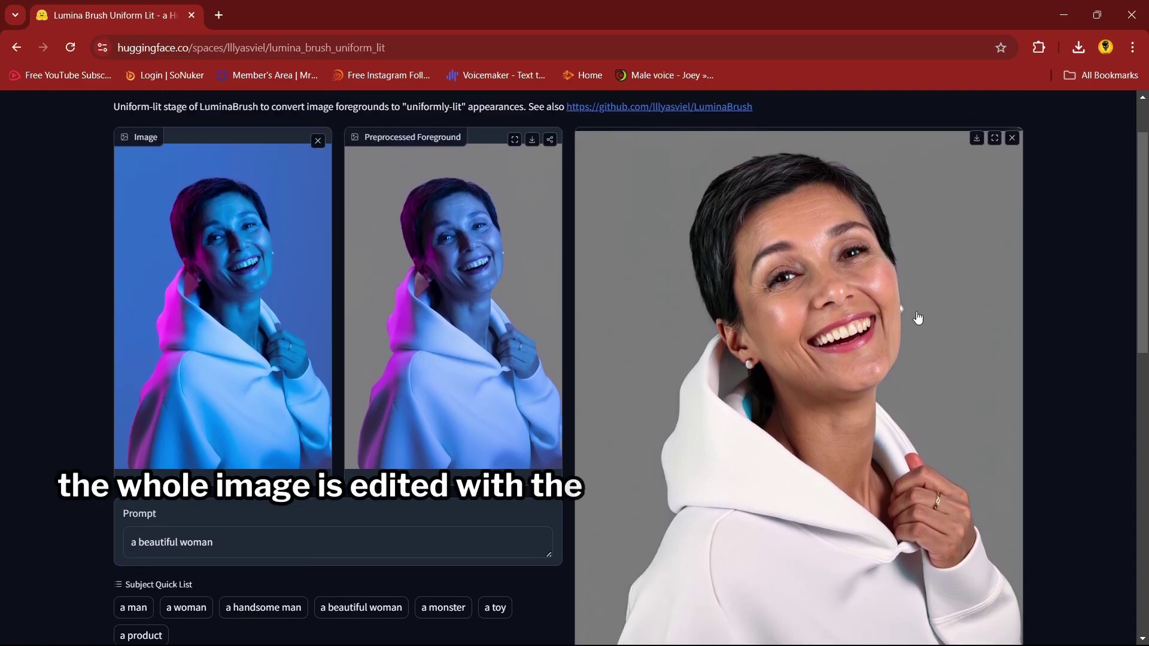
scroll(754, 306, "down", 1)
scroll(754, 306, "up", 1)
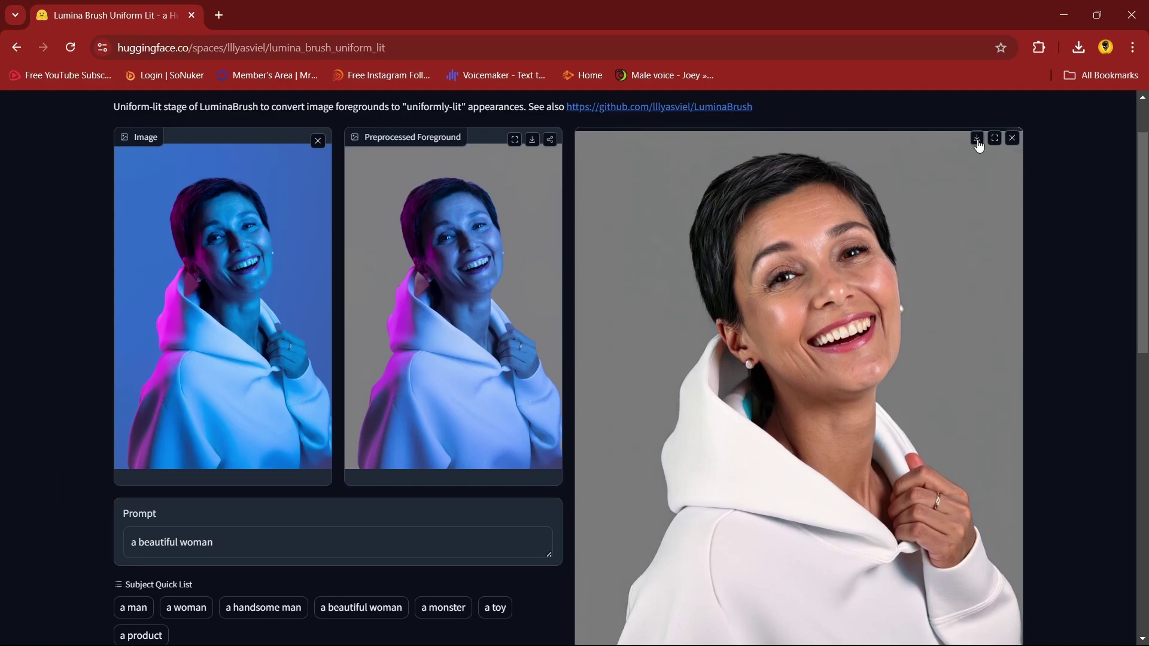
scroll(922, 270, "down", 5)
scroll(919, 275, "up", 3)
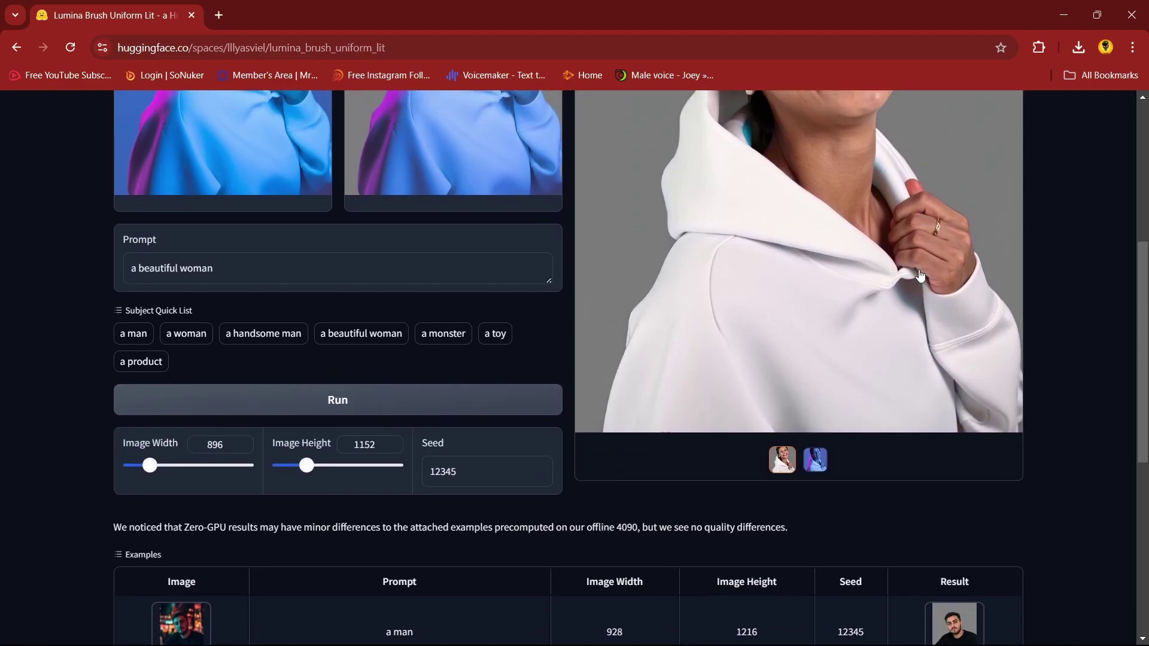
scroll(927, 253, "down", 3)
scroll(820, 510, "up", 4)
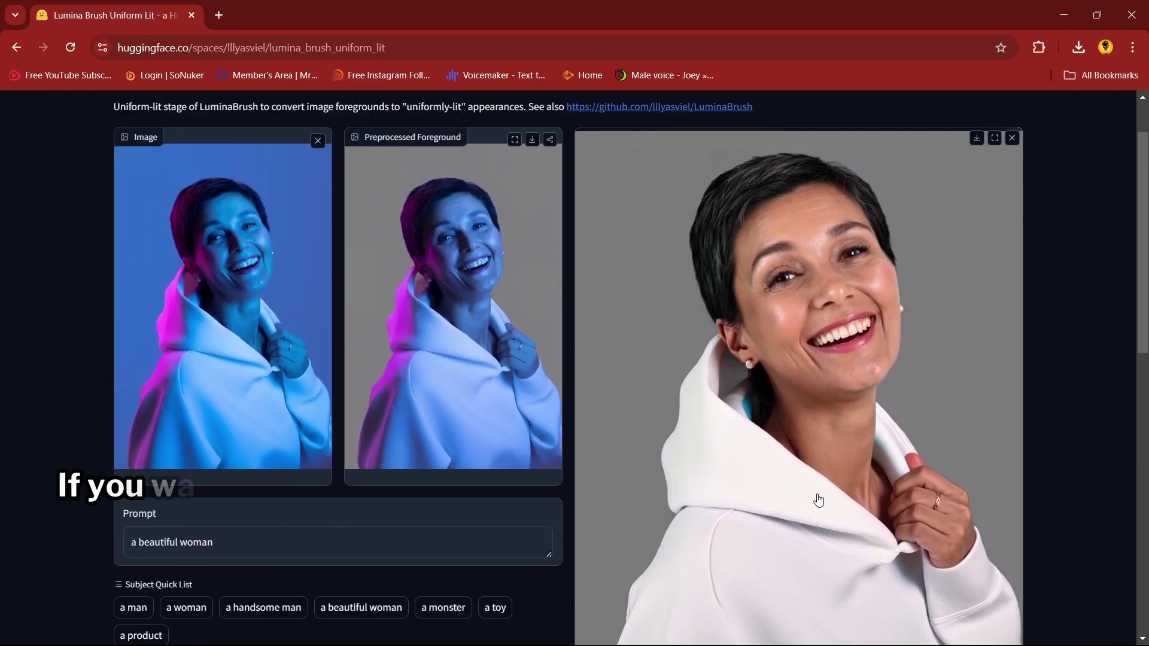
Step: Show the second image in the outputs gallery and compare it with the input and preprocessed foreground
scroll(819, 521, "down", 3)
scroll(821, 512, "up", 1)
scroll(826, 518, "down", 2)
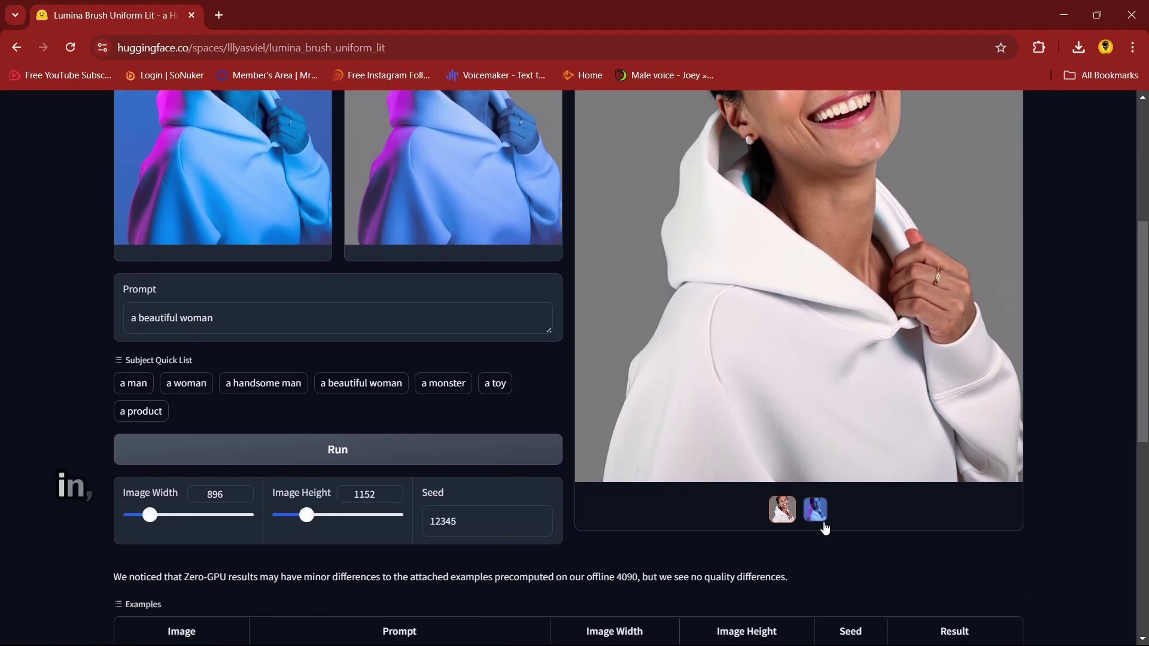
left_click(815, 508)
scroll(832, 512, "up", 4)
scroll(836, 513, "down", 4)
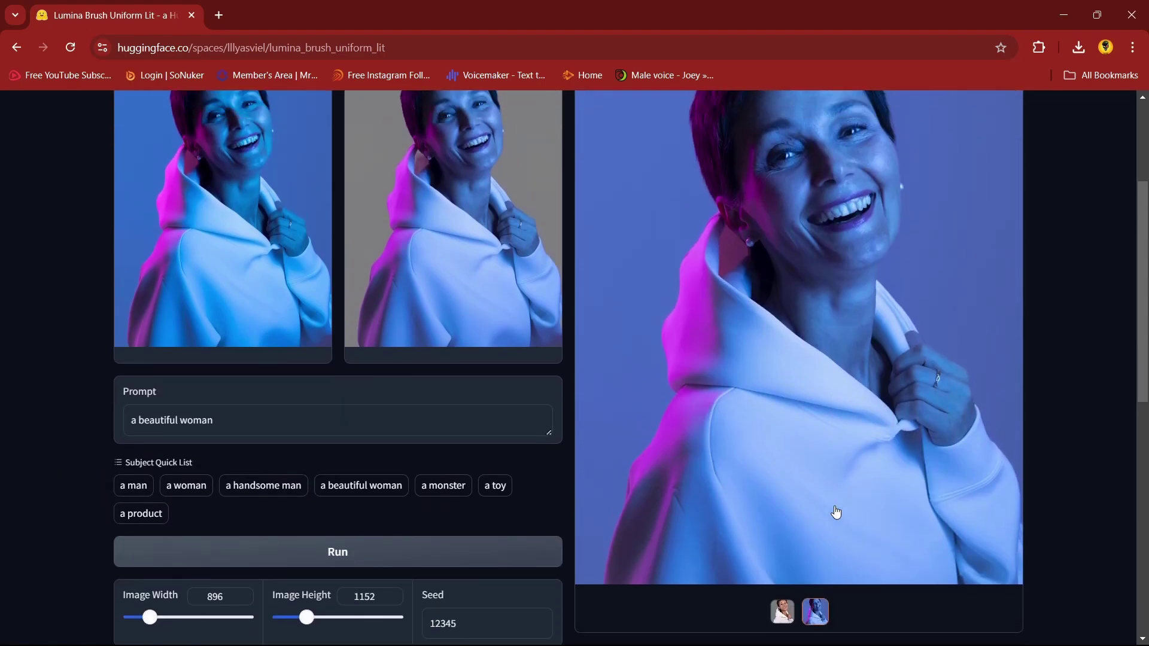
scroll(799, 505, "up", 4)
scroll(797, 506, "down", 3)
scroll(826, 493, "up", 3)
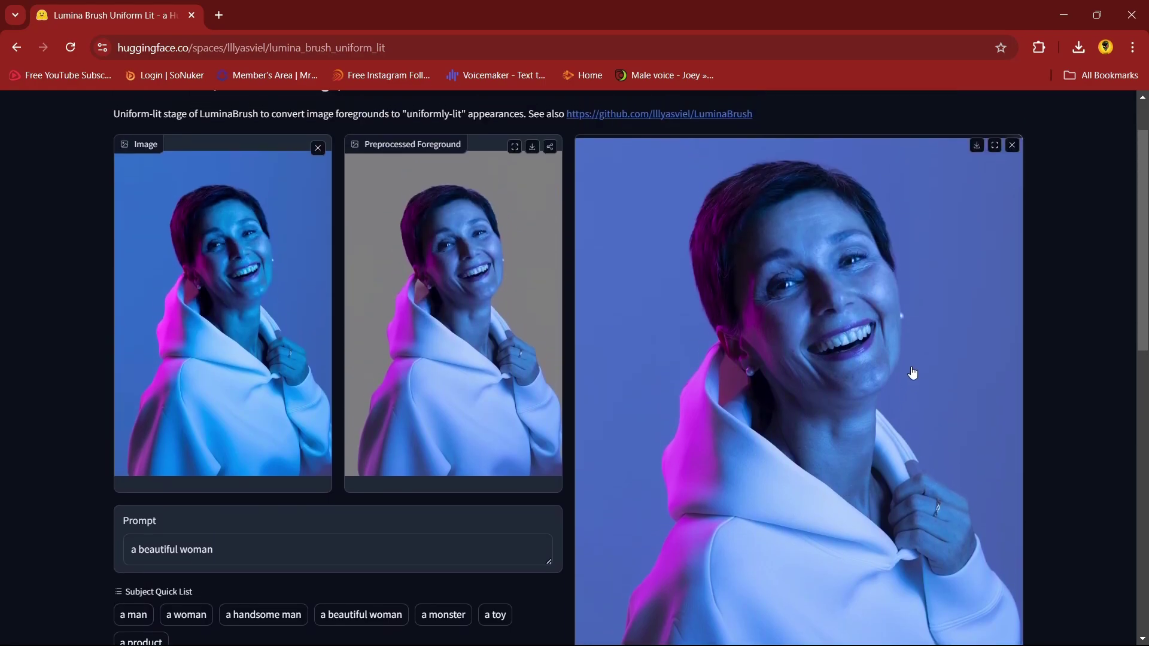
scroll(912, 373, "up", 2)
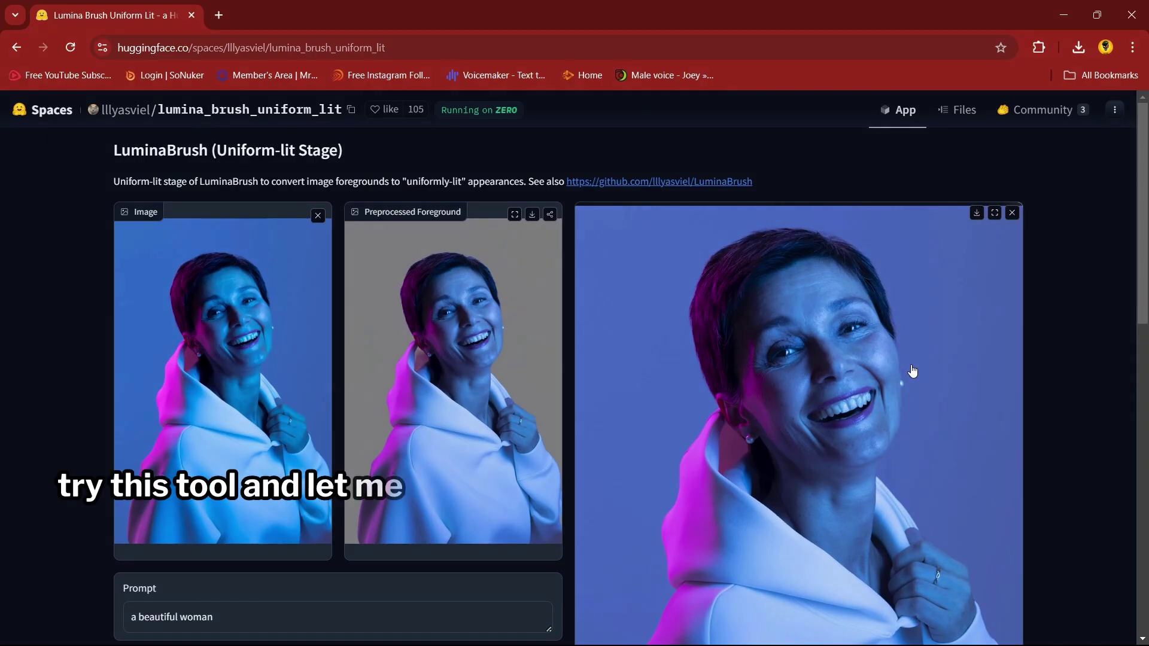
key("alt+Tab")
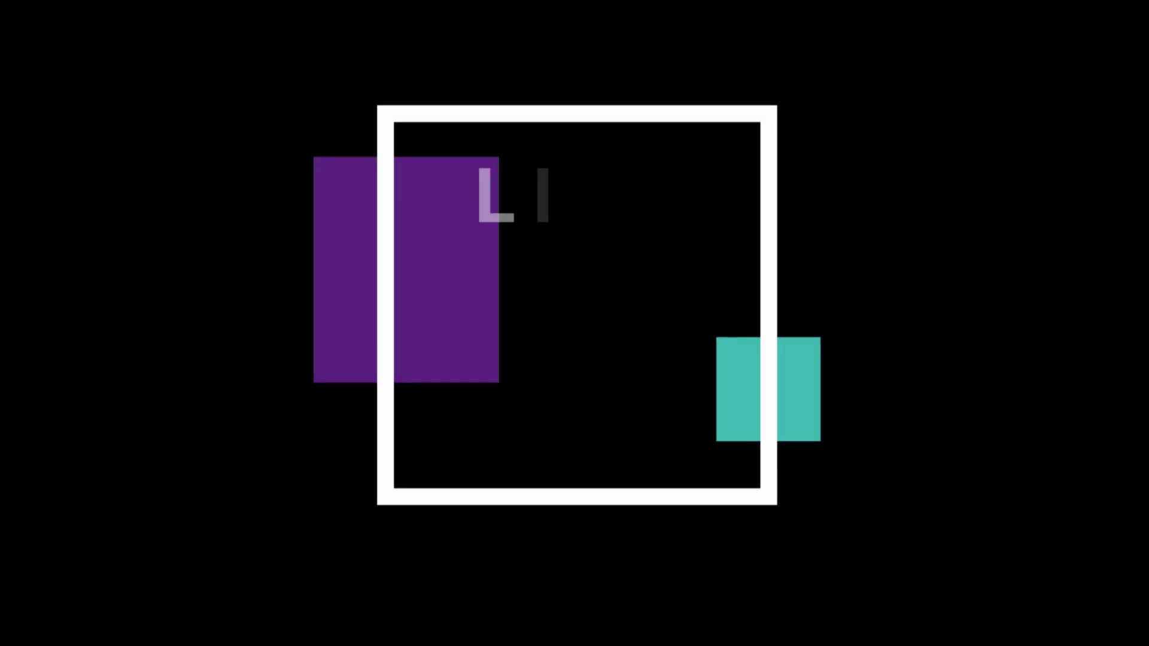